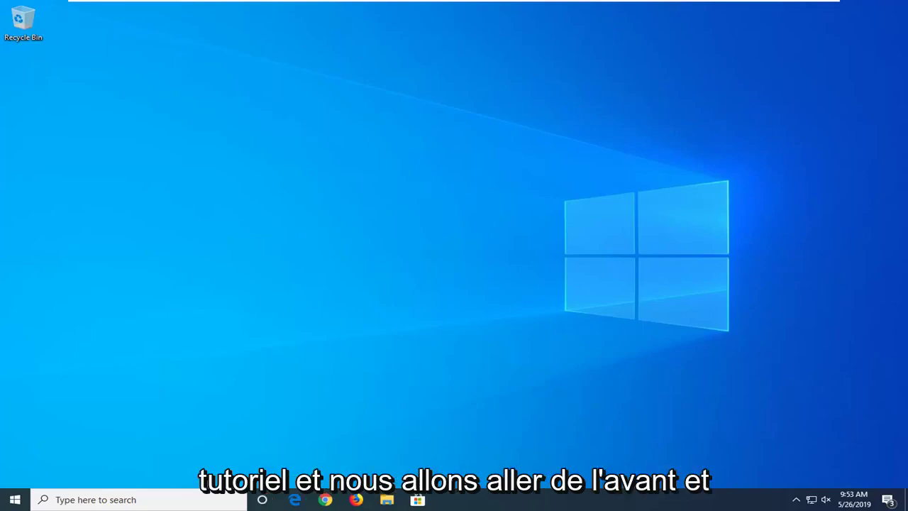
- Search 'disk management' from the Start menu and launch the disk partition tool
left_click(8, 499)
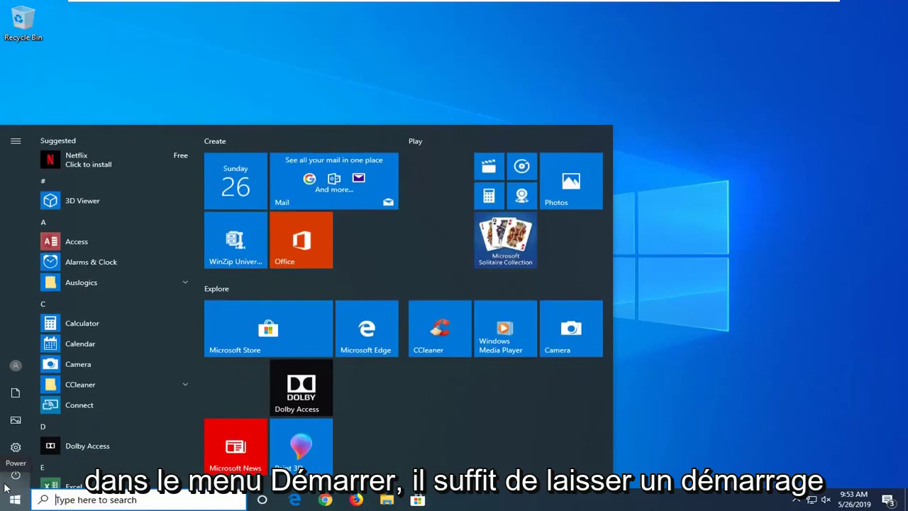
type("di")
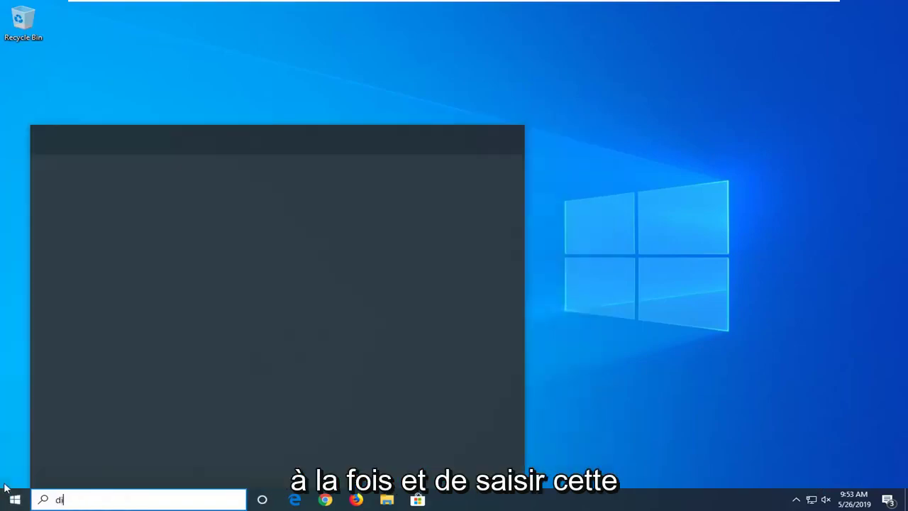
type("sk management")
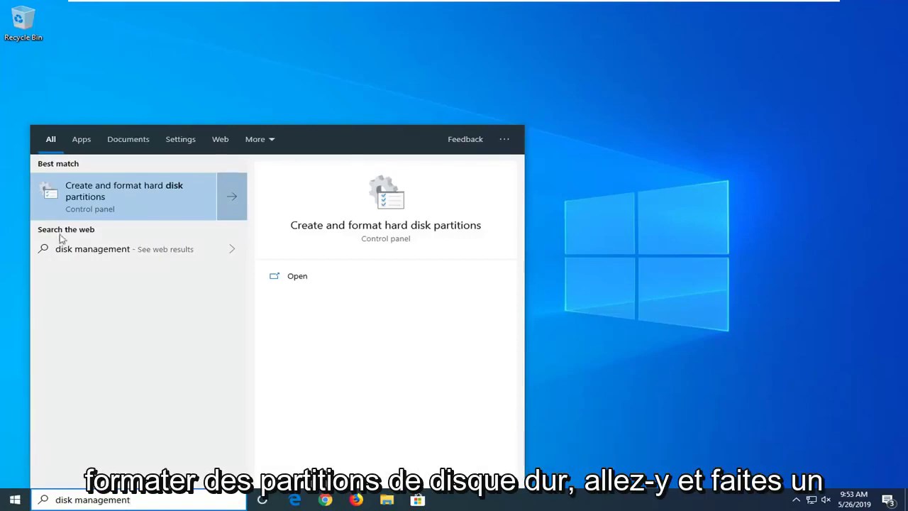
left_click(140, 202)
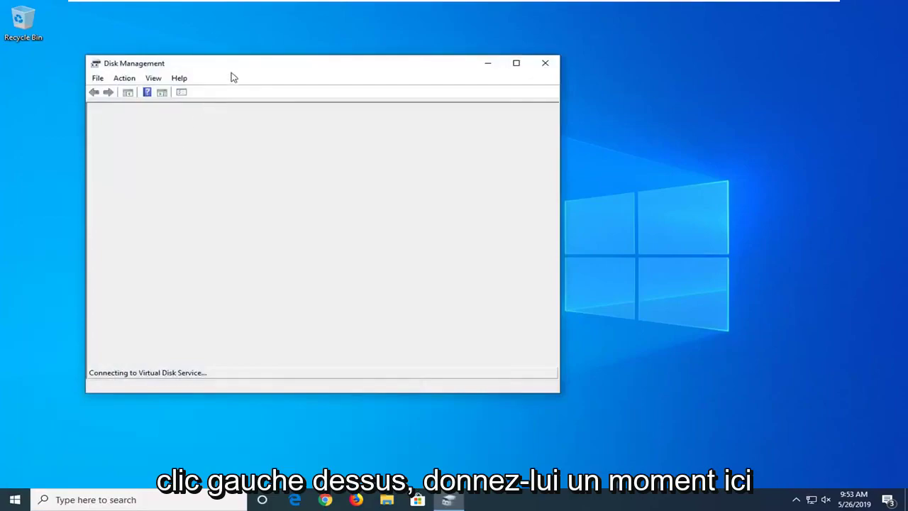
- Move and enlarge the Disk Management window, then select the System Reserved and C: partitions
left_click_drag(234, 68, 329, 60)
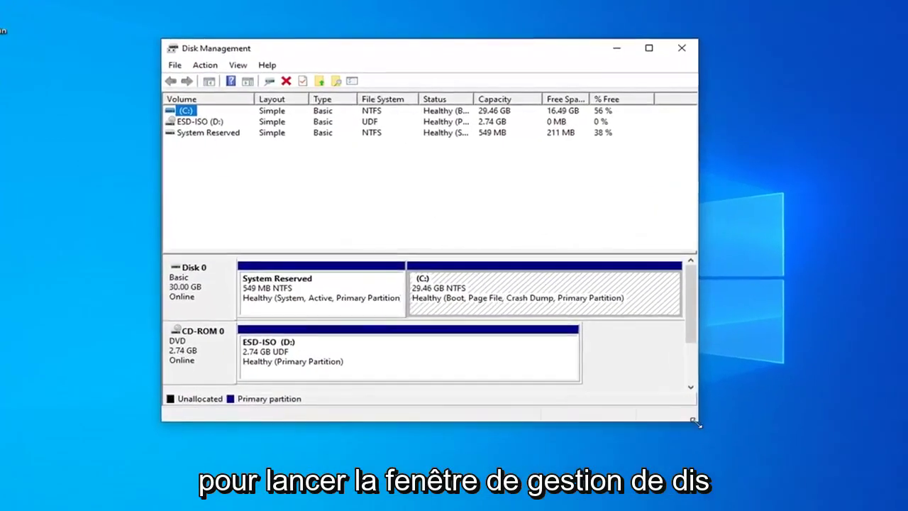
left_click_drag(696, 424, 776, 450)
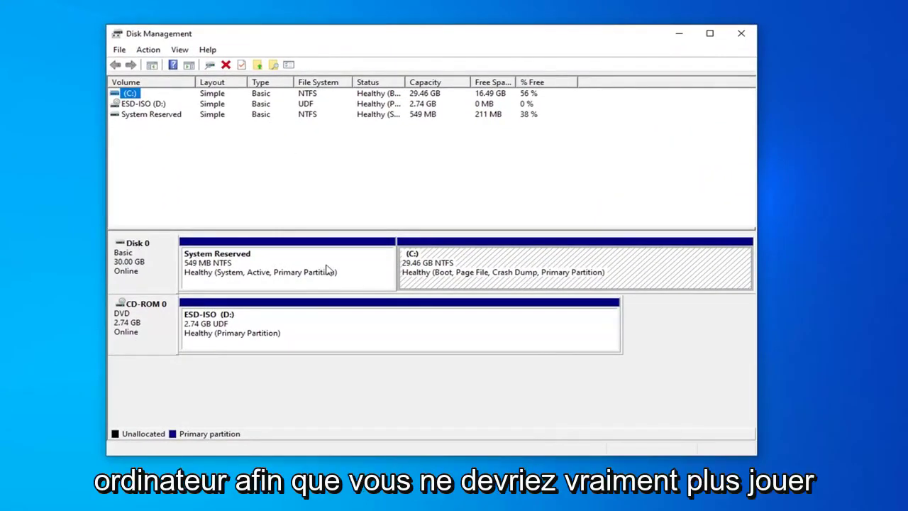
left_click(220, 274)
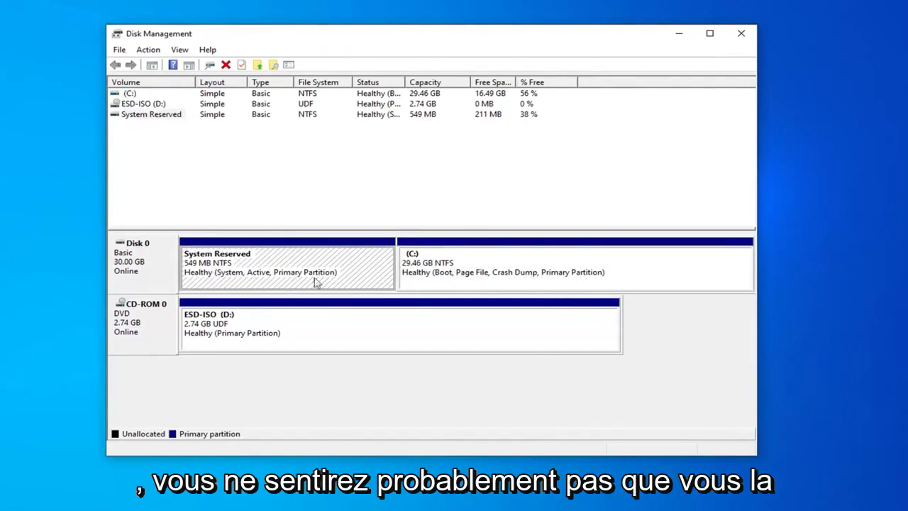
left_click(430, 281)
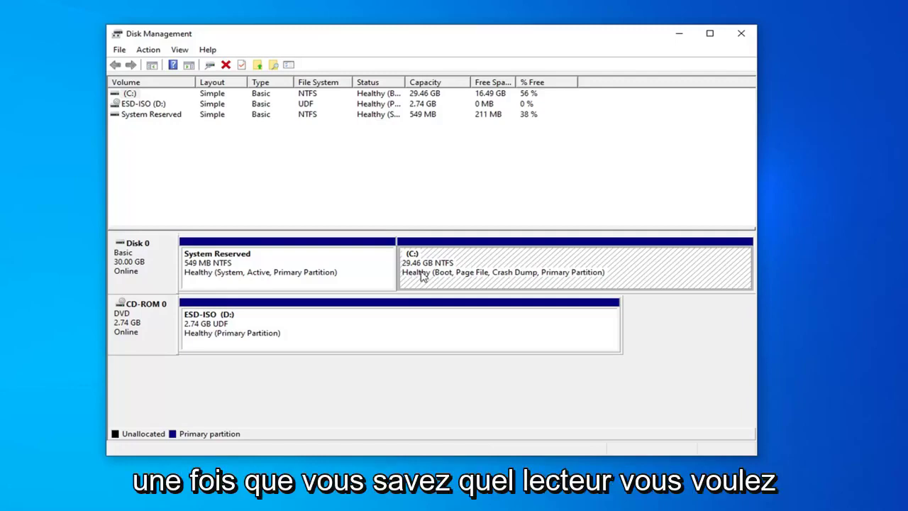
- Shrink the C: volume by 100 MB using Shrink Volume
right_click(427, 261)
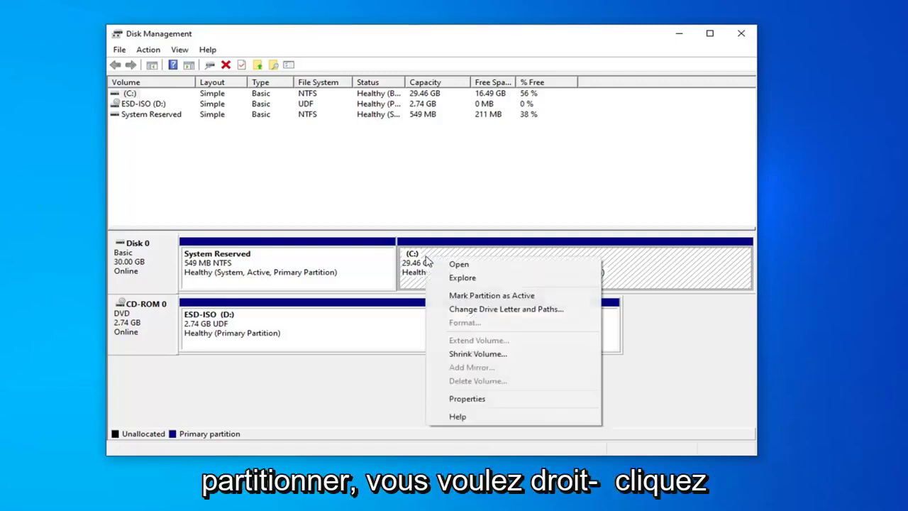
left_click(474, 354)
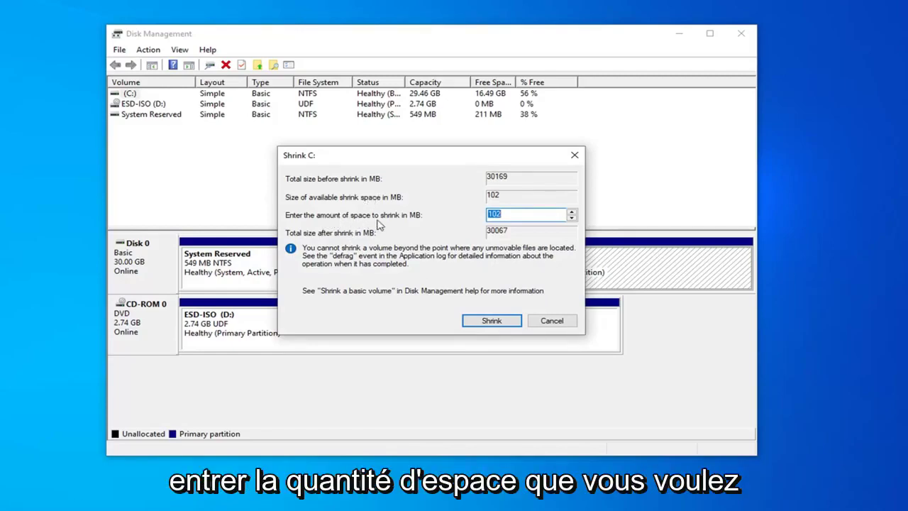
left_click(500, 214)
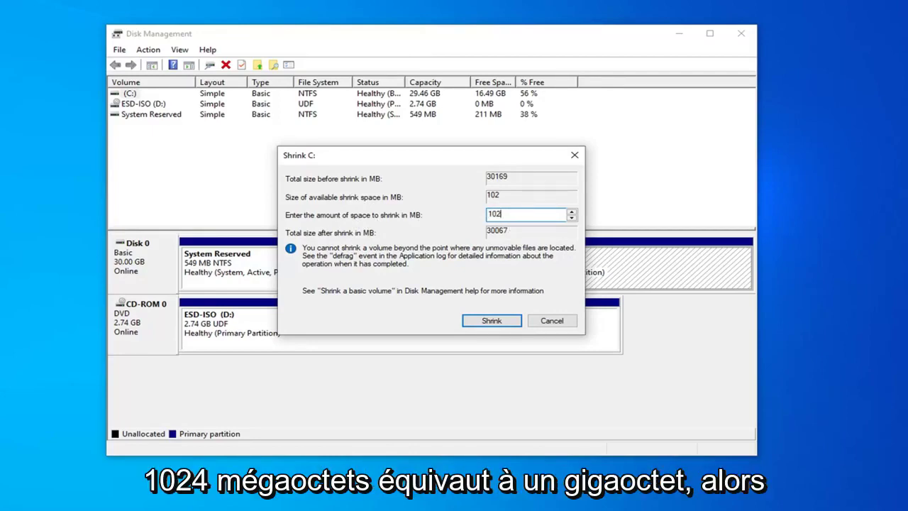
type("4")
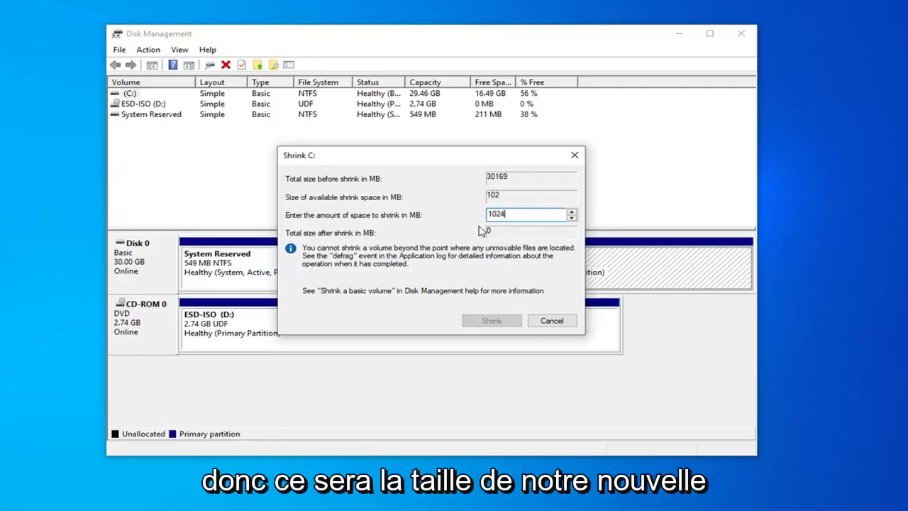
key("BackSpace")
key("BackSpace")
type("0")
left_click_drag(503, 213, 491, 214)
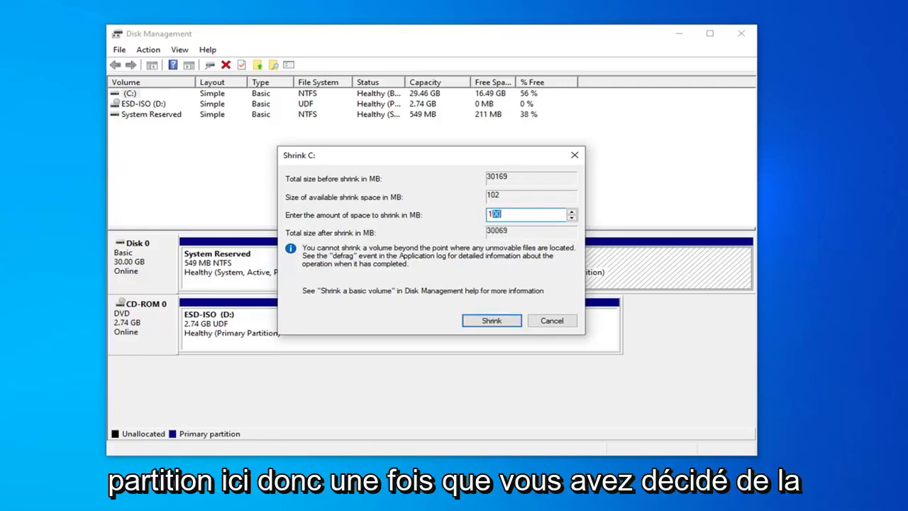
key("BackSpace")
type("00")
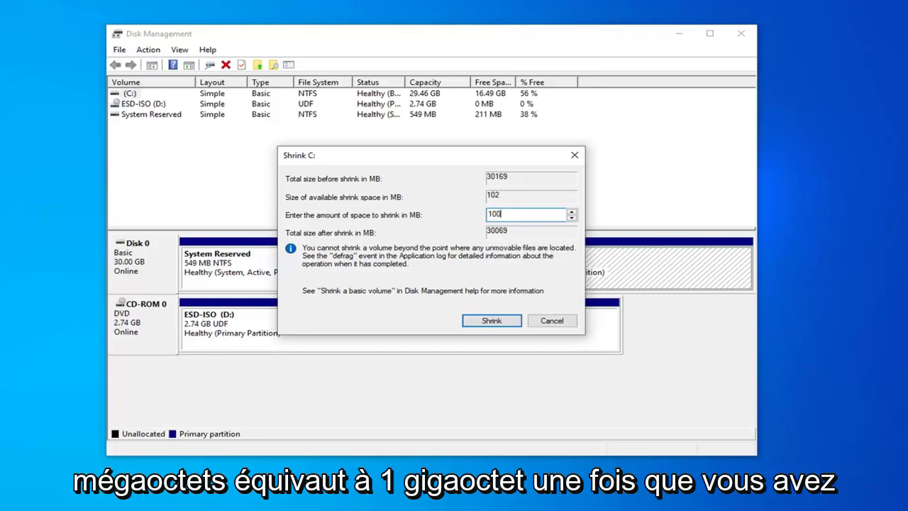
left_click(492, 321)
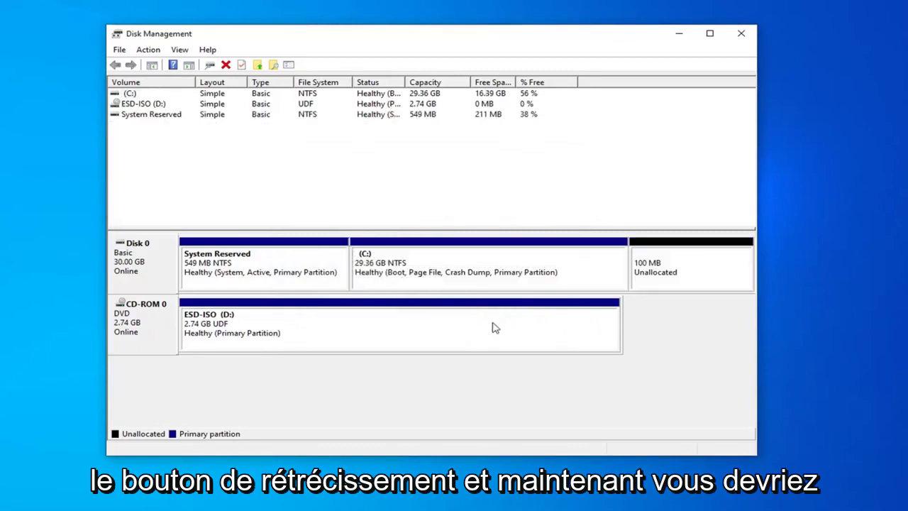
- Start a New Simple Volume on the 100 MB unallocated space and pass the welcome page
left_click(679, 265)
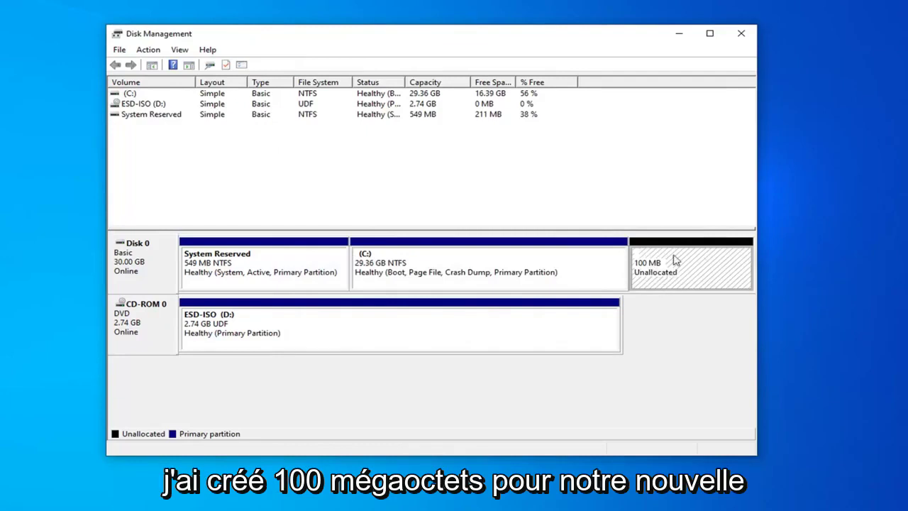
right_click(655, 267)
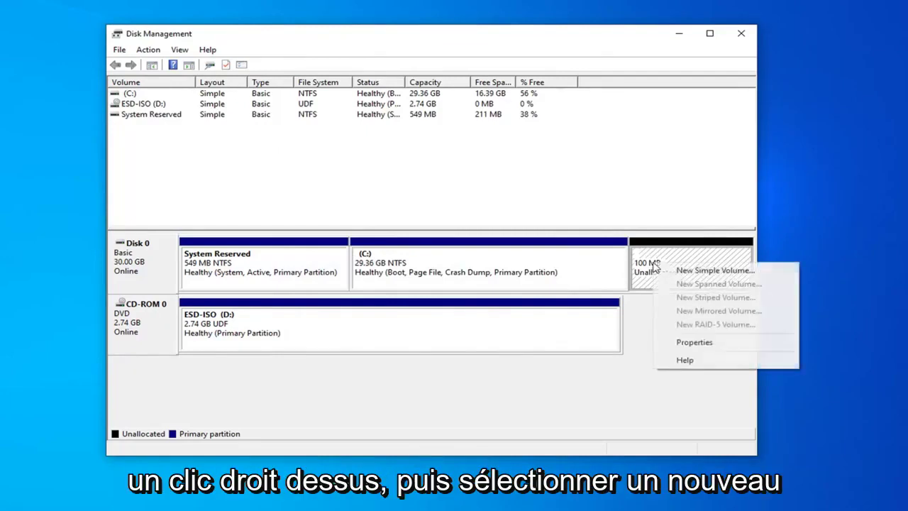
left_click(688, 275)
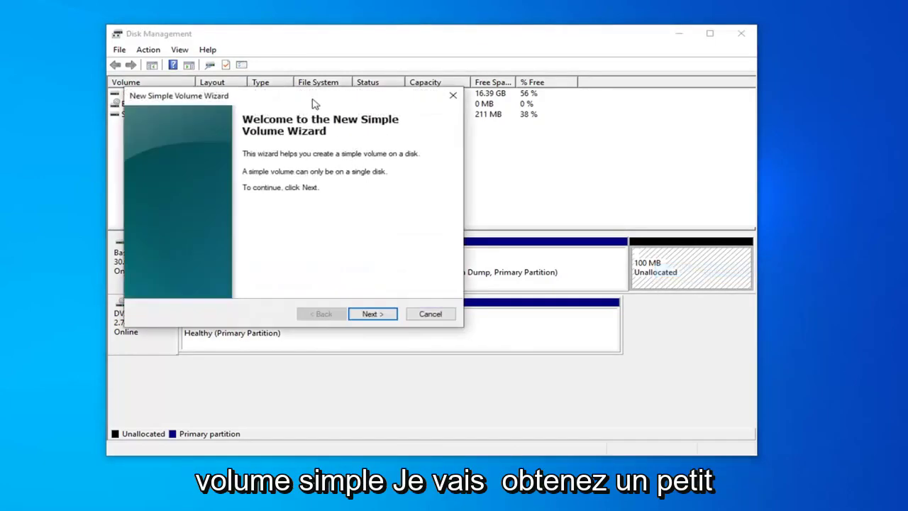
left_click_drag(310, 99, 454, 119)
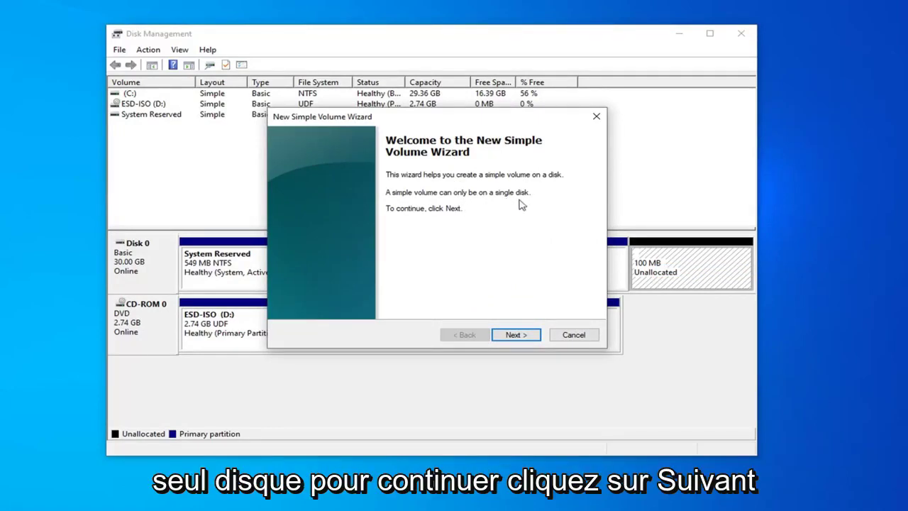
left_click(516, 340)
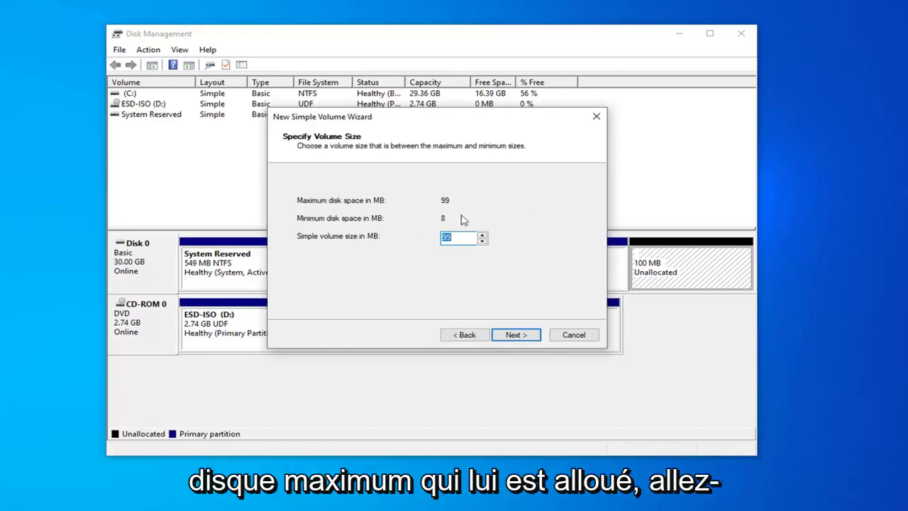
- Accept the 99 MB volume size and keep E as the drive letter
left_click(515, 336)
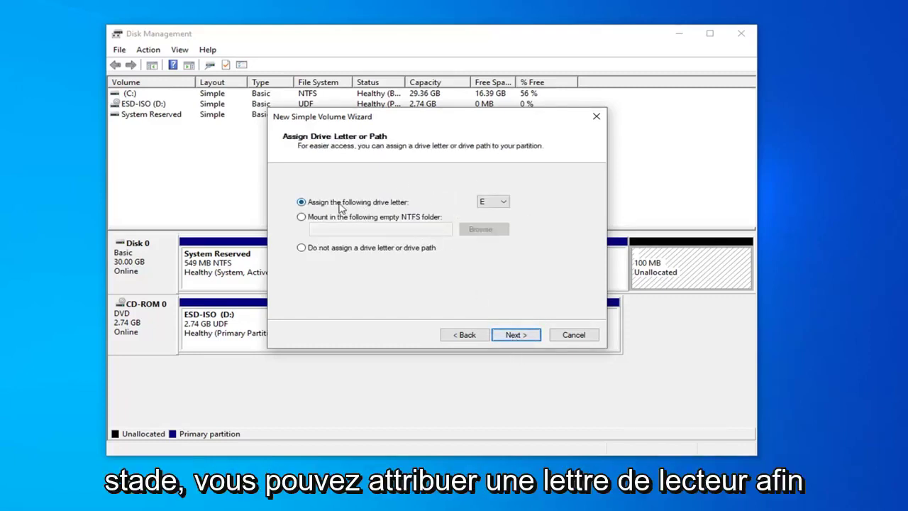
left_click(489, 203)
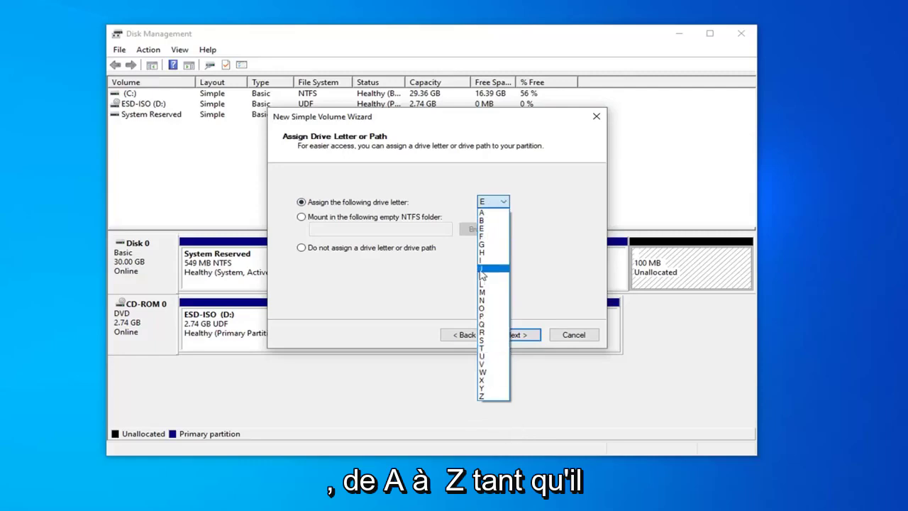
left_click(489, 203)
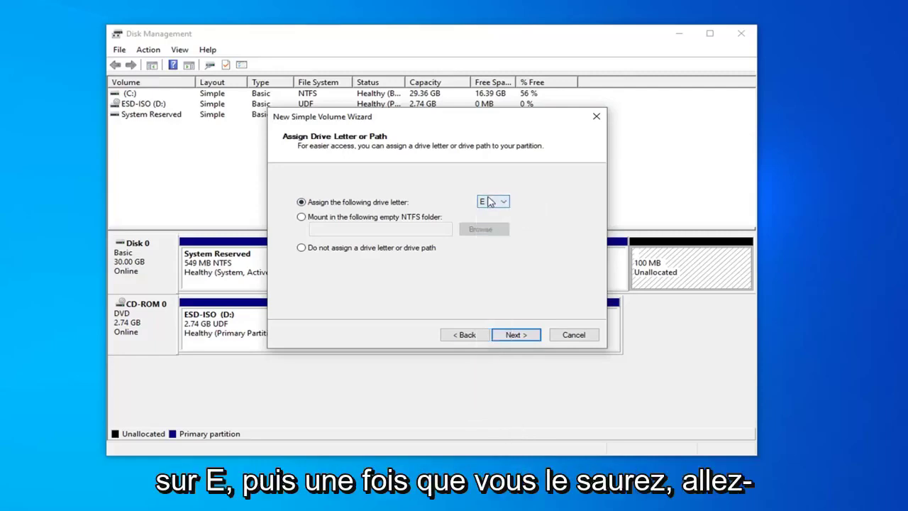
left_click(516, 339)
- Replace the 'New Volume' label with 'Extra Storage' on the format page
left_click(439, 262)
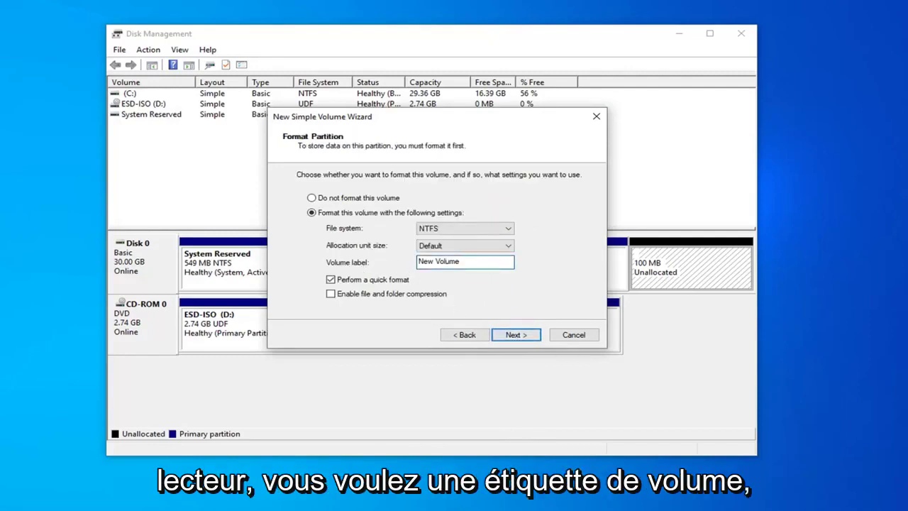
left_click_drag(465, 262, 385, 263)
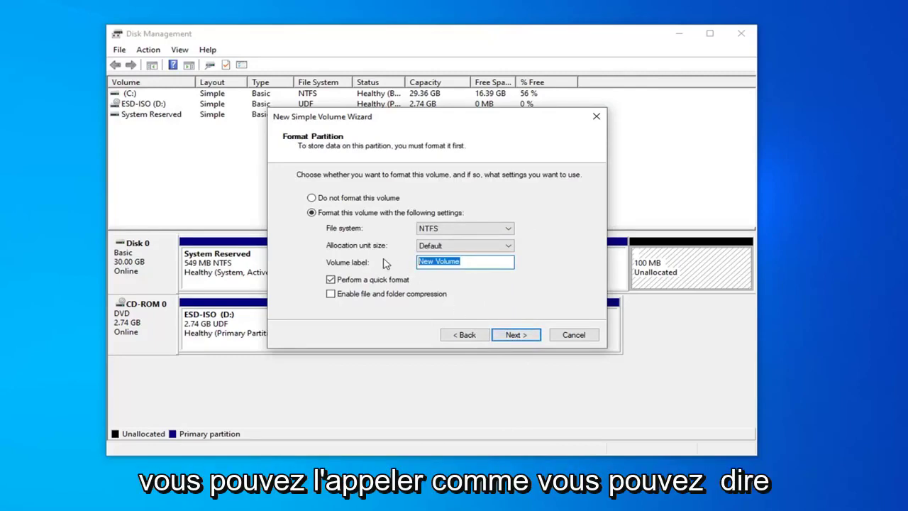
type("Extyr")
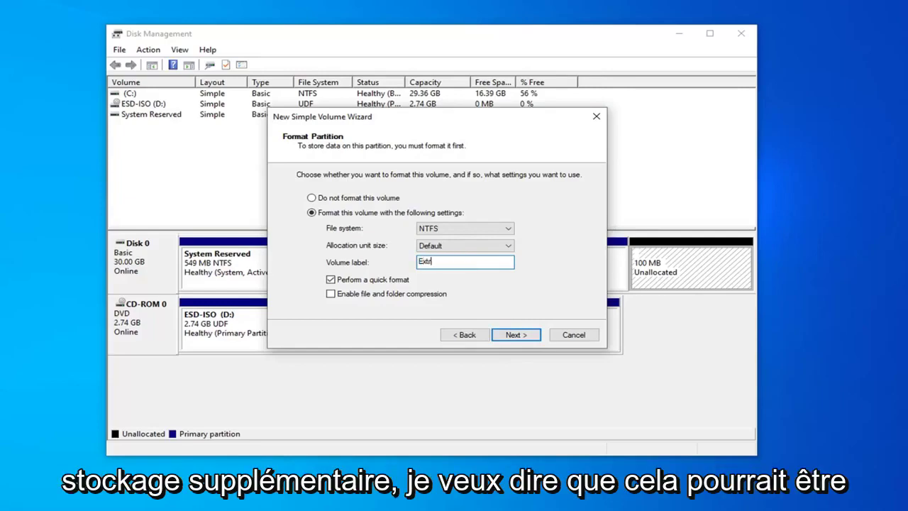
type("a Storage")
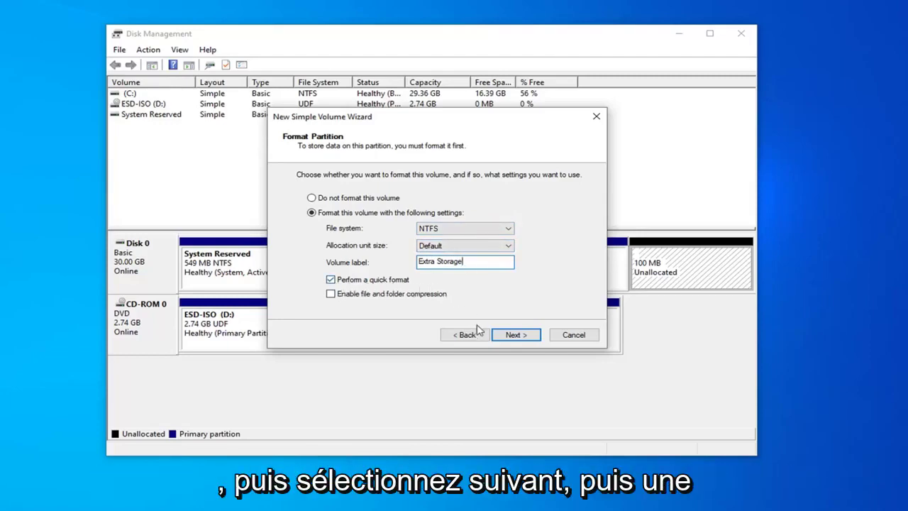
- Accept the NTFS format settings, finish the wizard, and select the new Extra Storage (E:) partition
left_click(523, 338)
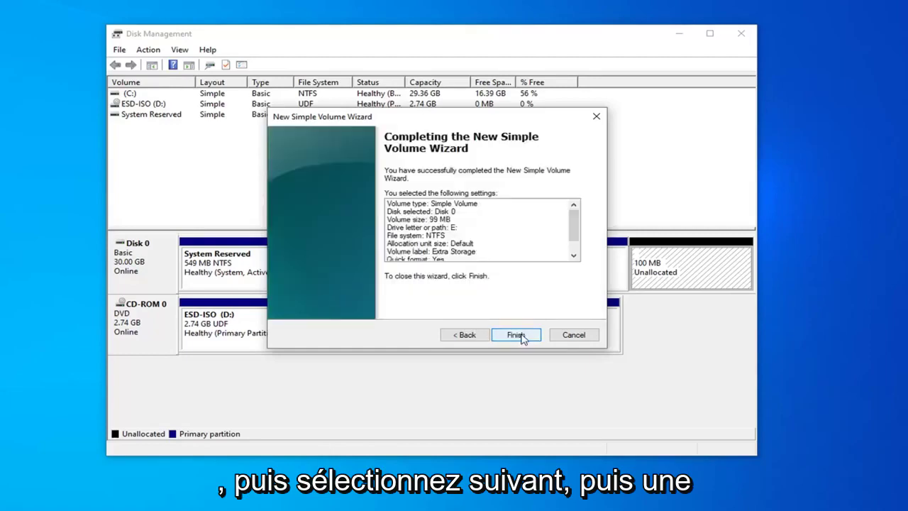
scroll(470, 219, "down", 1)
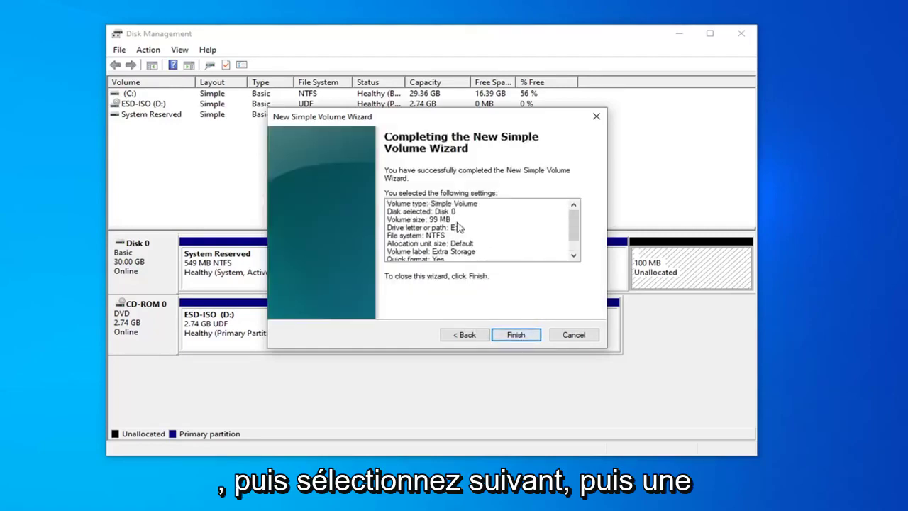
scroll(463, 233, "up", 1)
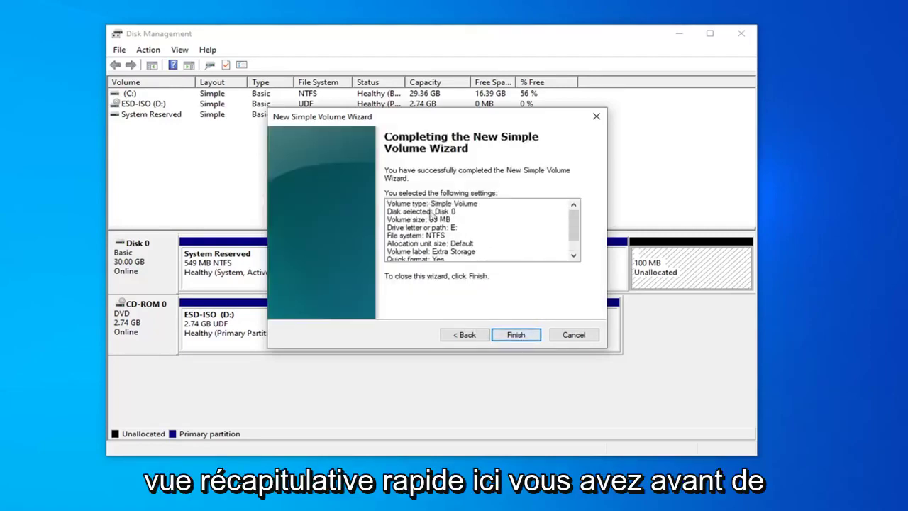
left_click(522, 340)
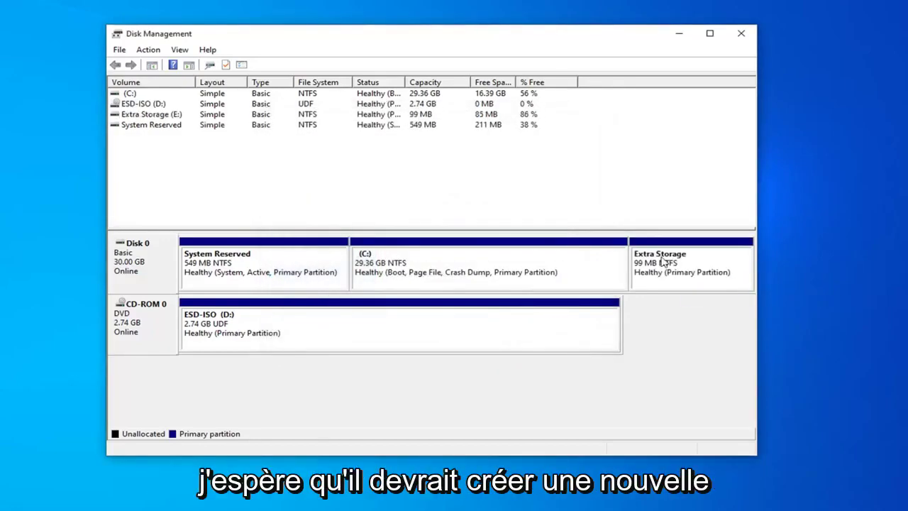
left_click(680, 275)
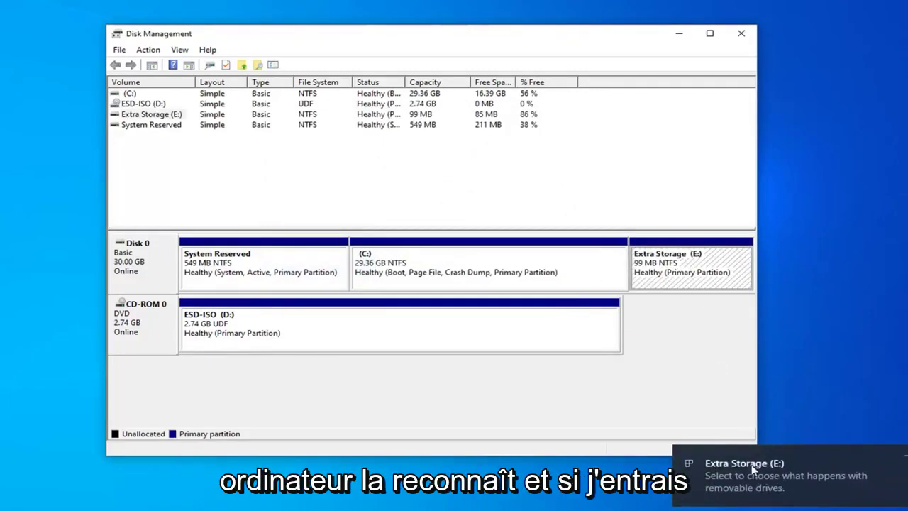
key("super+e")
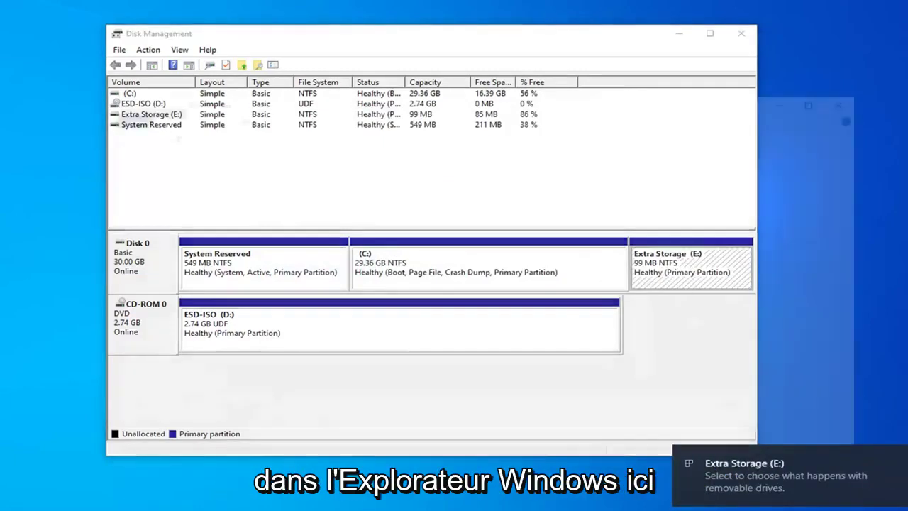
left_click(147, 261)
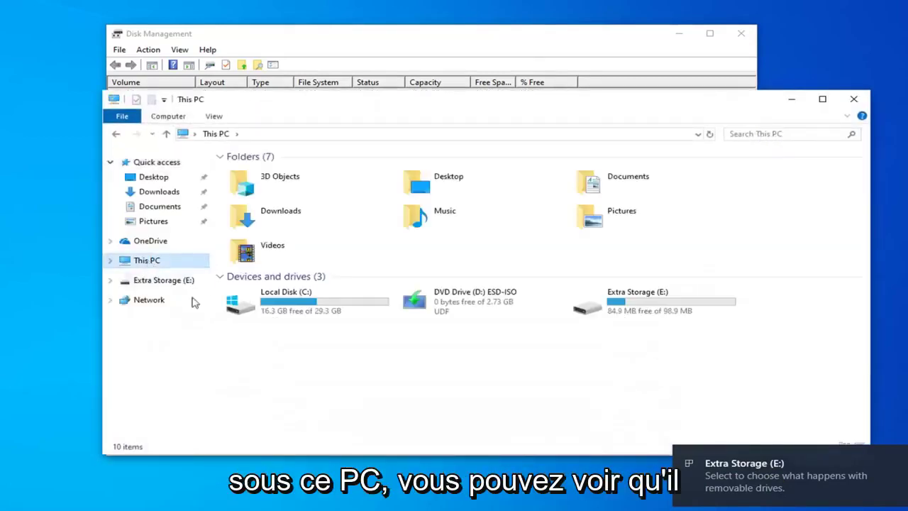
left_click(654, 312)
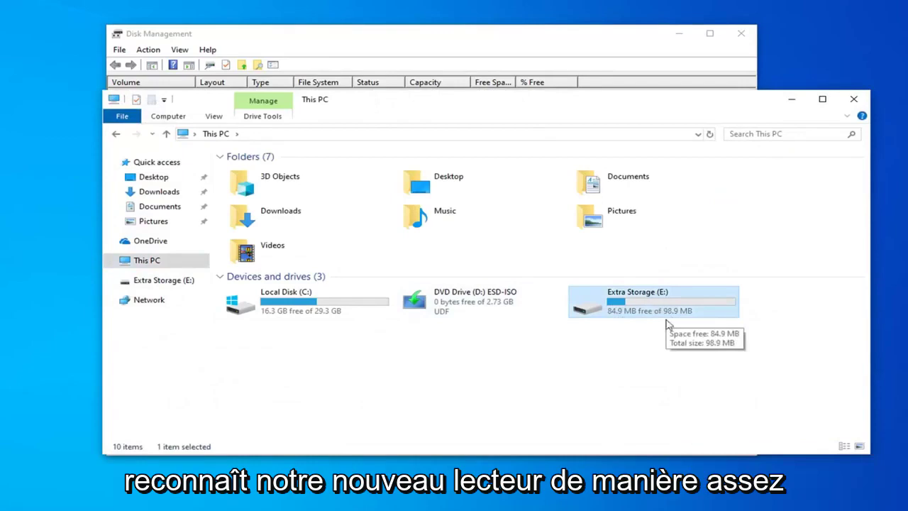
left_click(791, 99)
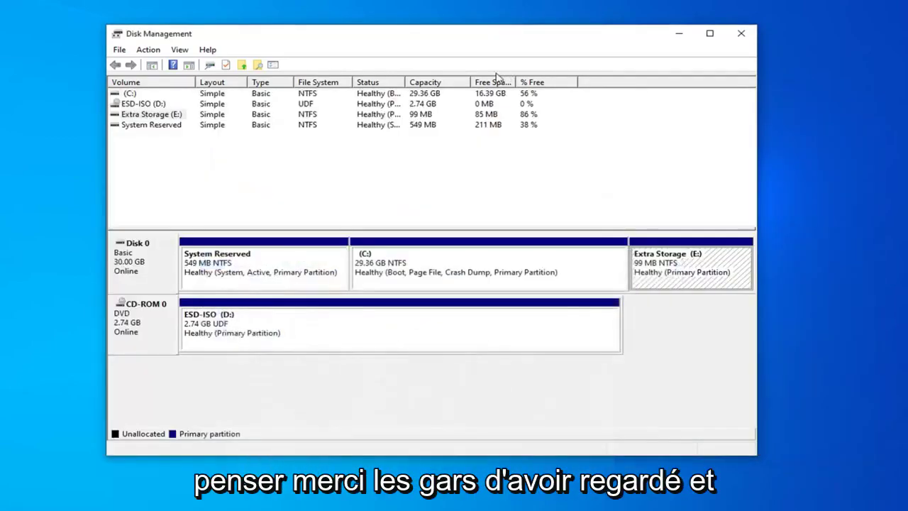